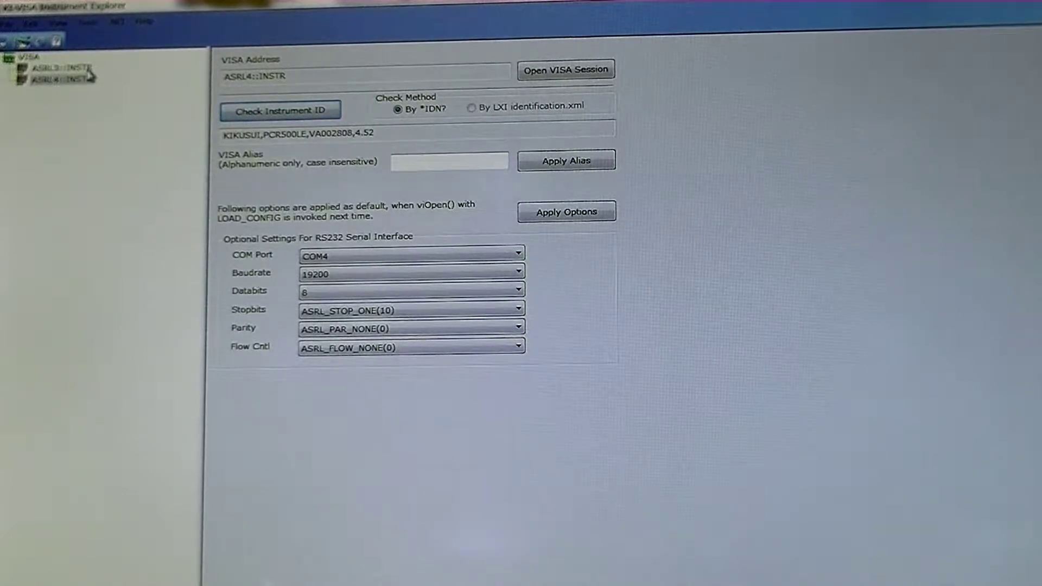
Step: Select the ASRL4 PCR500LE instrument, keep the baud rate at 19200, and clear the ID selection
click(58, 79)
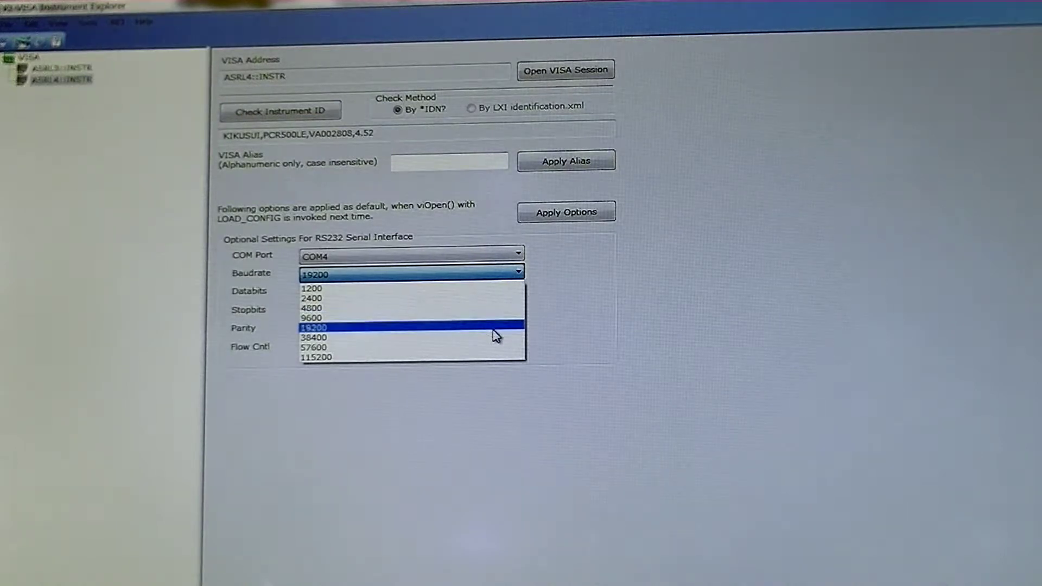
click(626, 315)
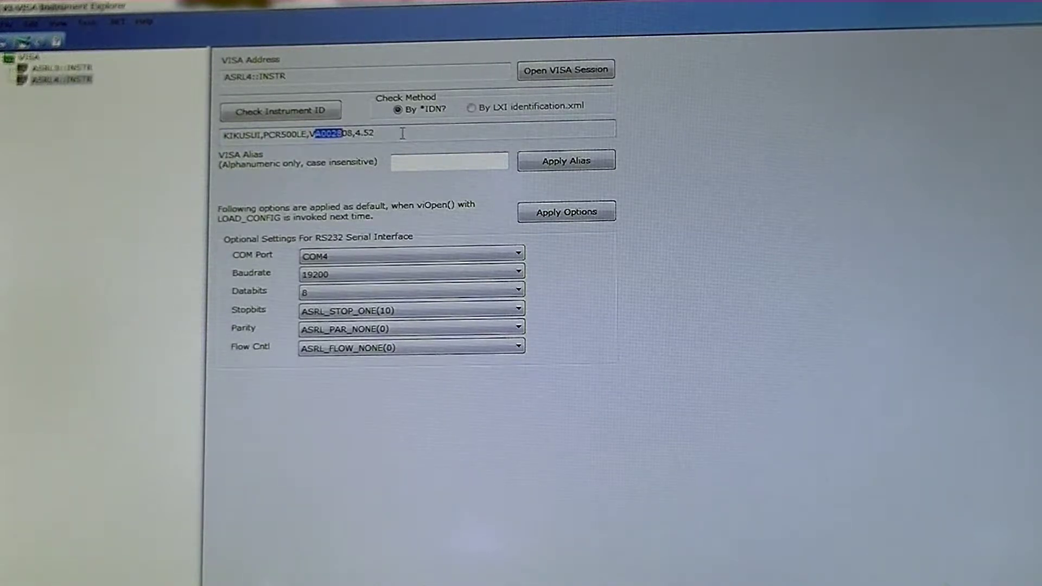
click(382, 256)
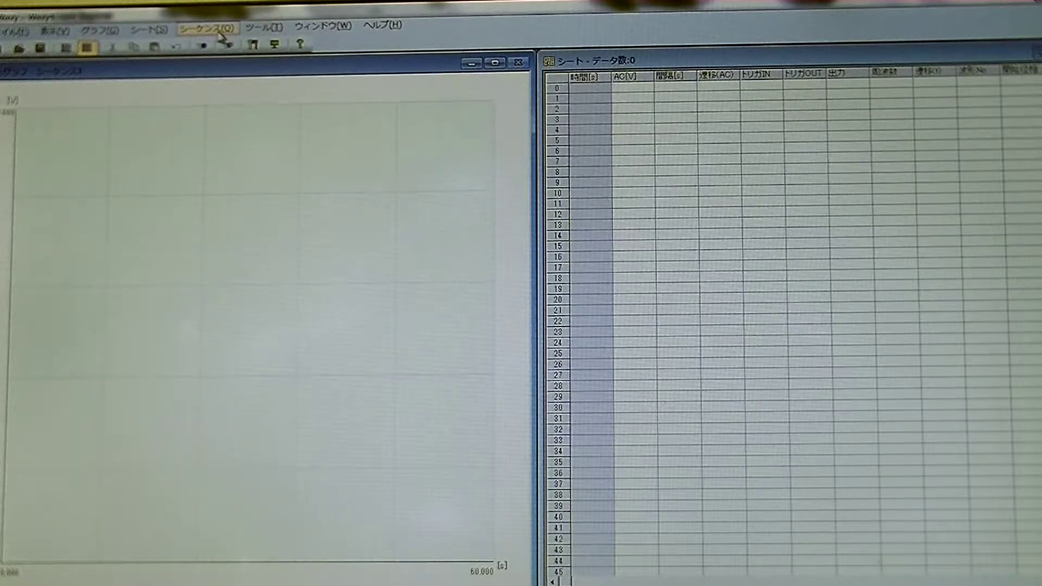
Step: Set the Wavy interface to RS232C COM4 at 19200 baud and confirm the PCR500LE connection test
click(212, 27)
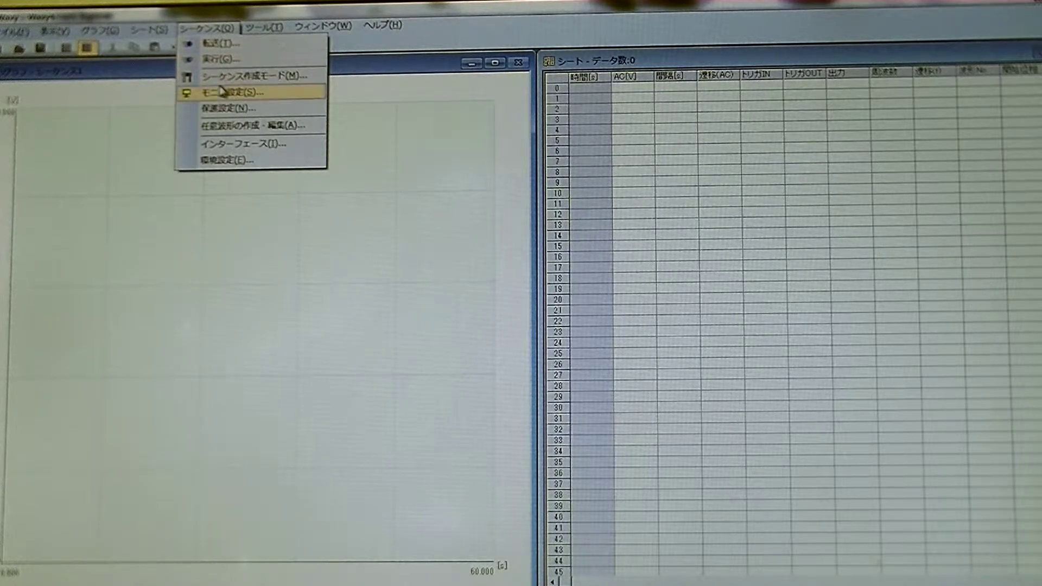
click(232, 144)
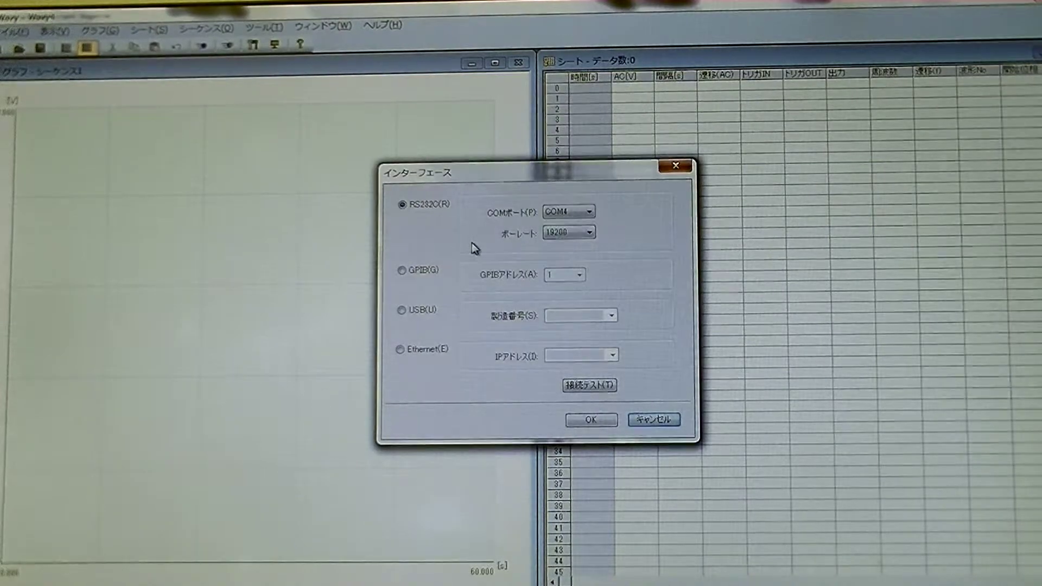
click(578, 216)
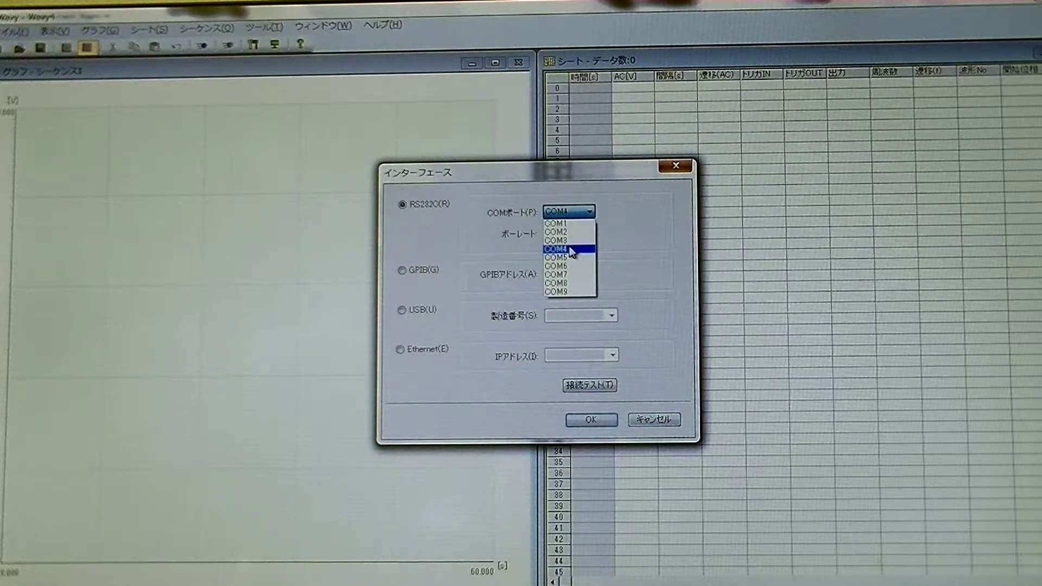
click(569, 246)
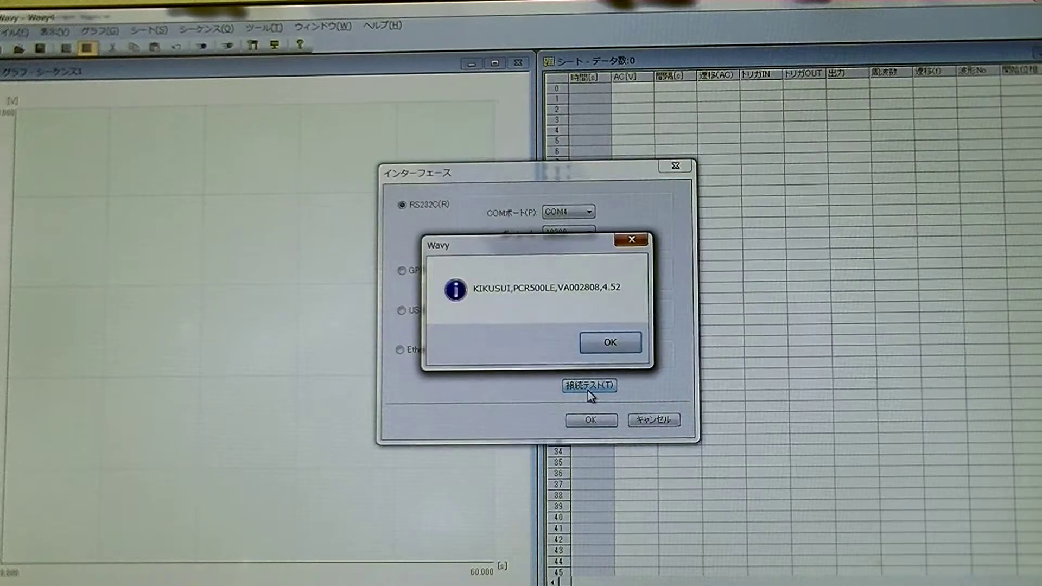
key(Return)
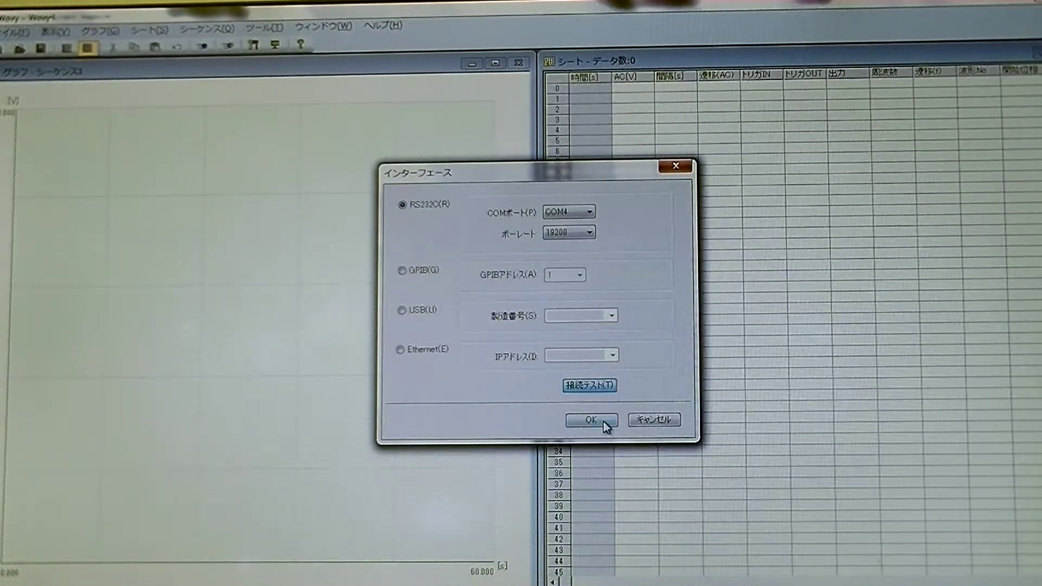
click(606, 425)
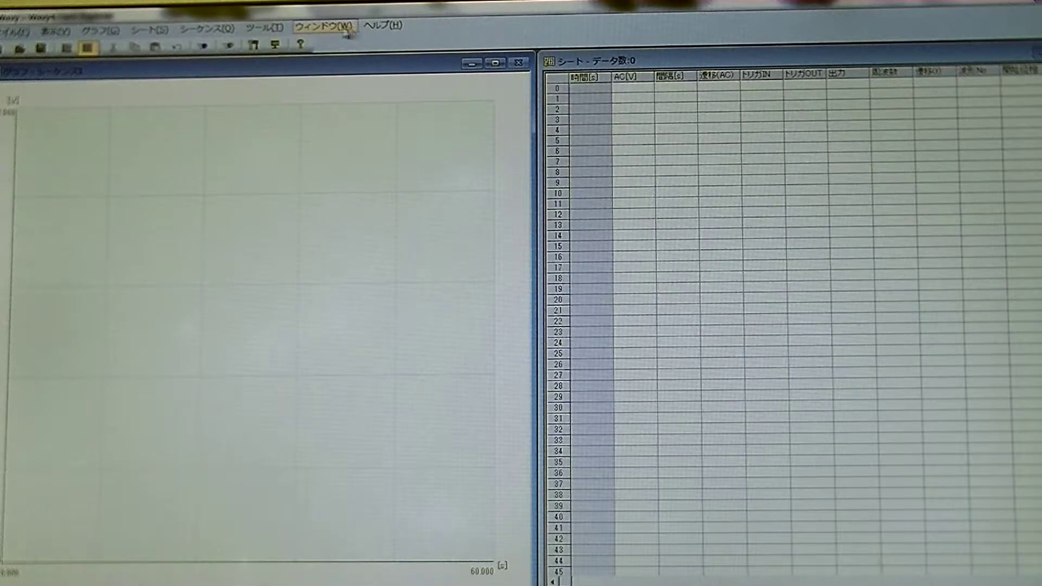
click(20, 49)
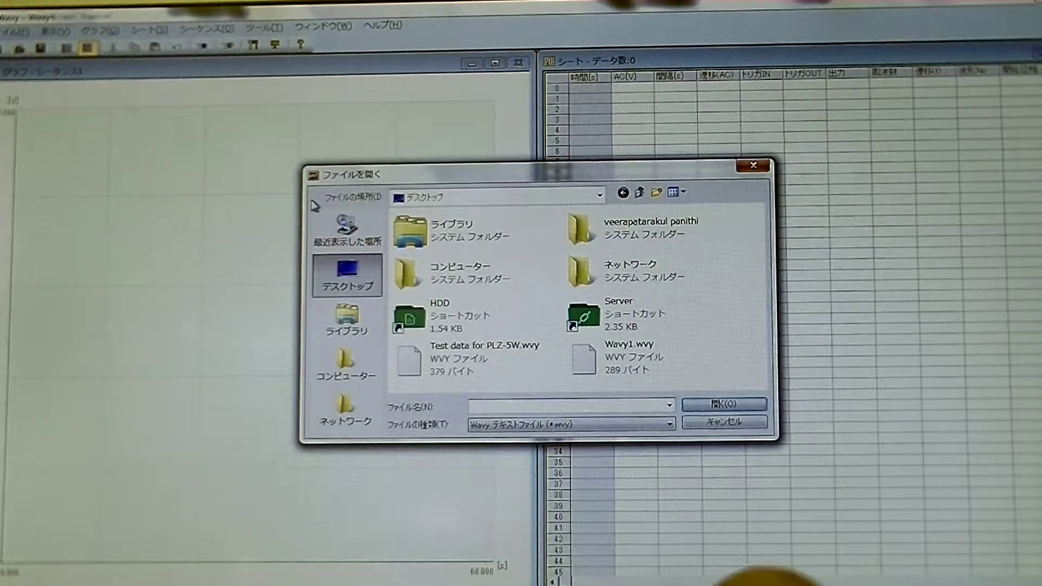
Step: Open Wavy1.wvy and add a fifth row: 100 V for 20 s with ステップ transition
double_click(626, 355)
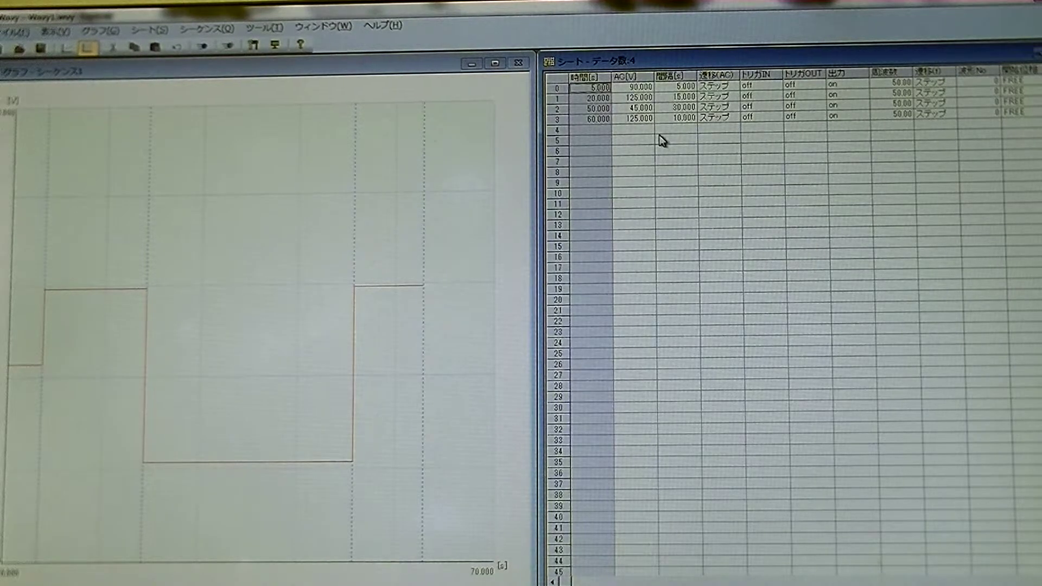
click(623, 131)
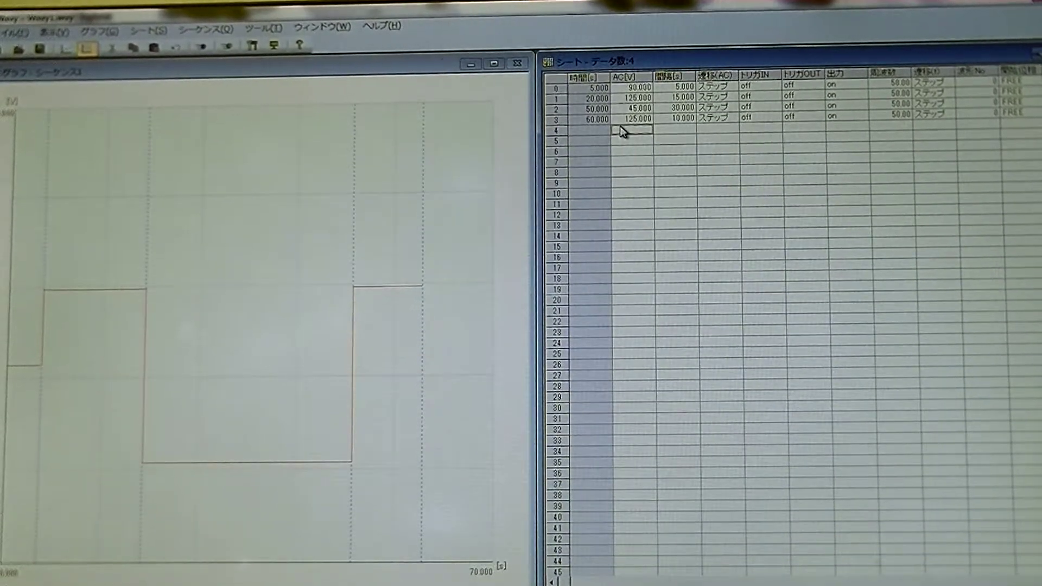
text(100)
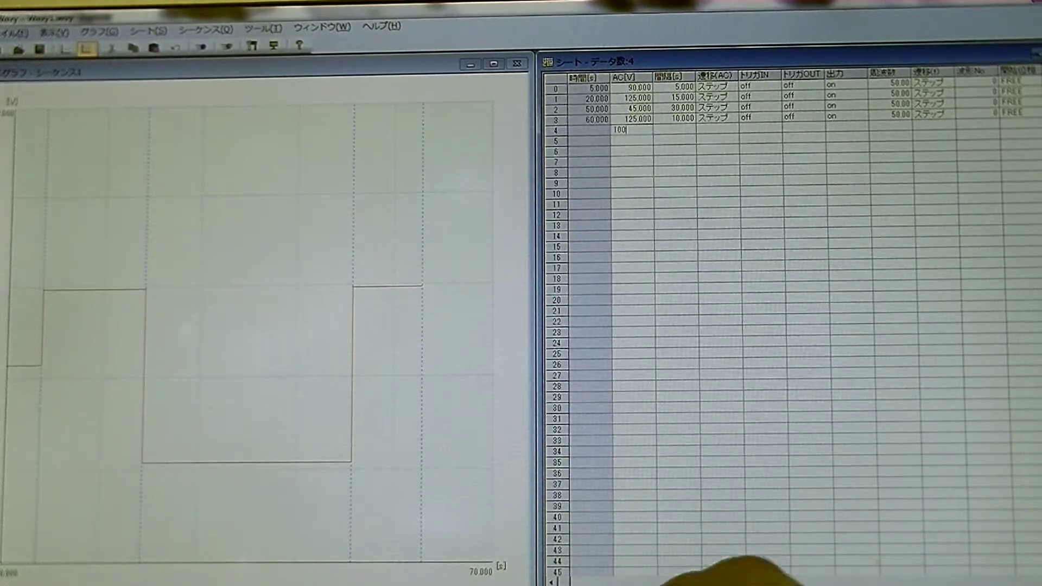
key(Return)
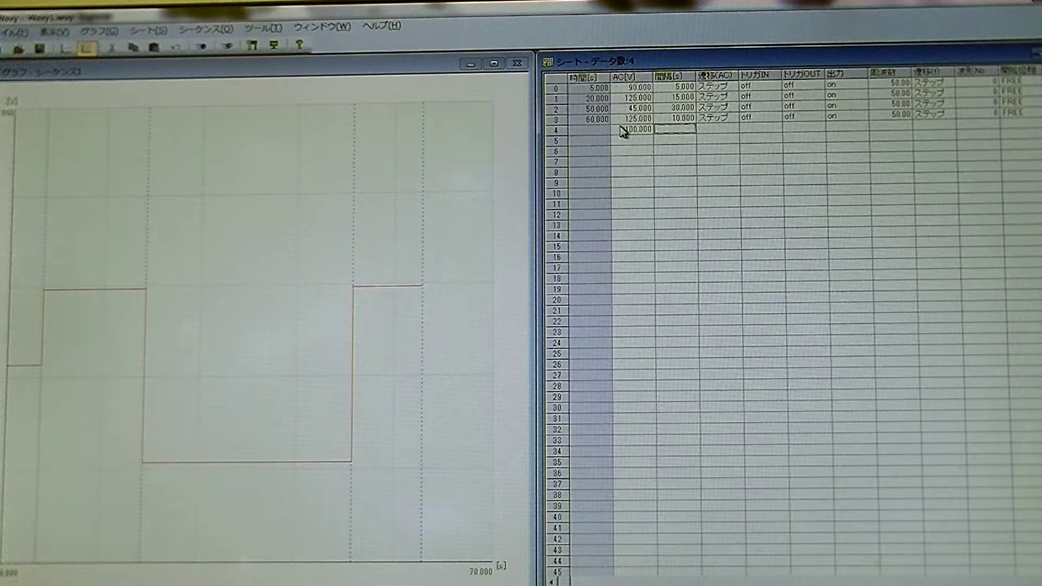
text(20)
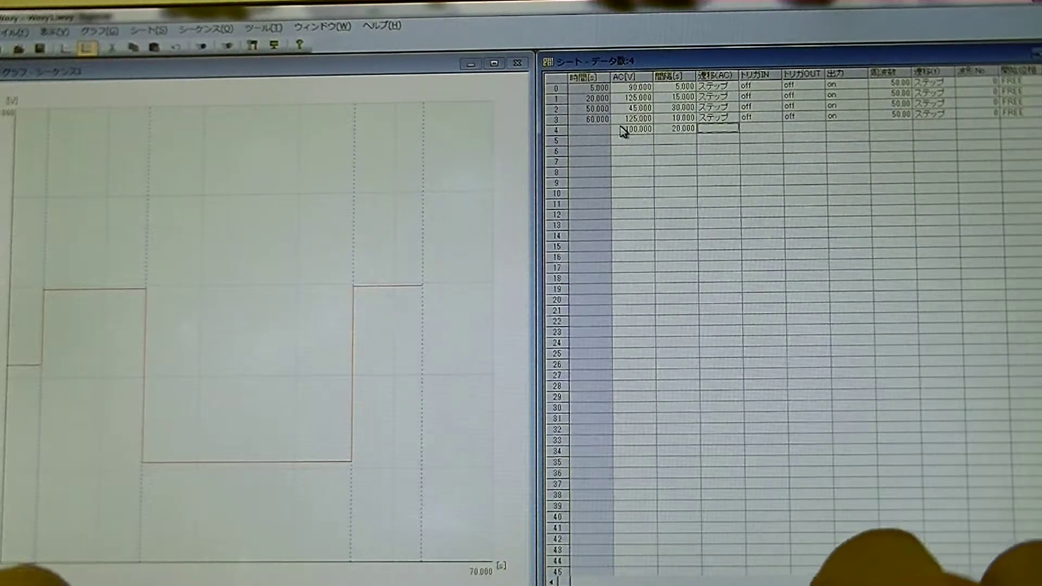
key(Return)
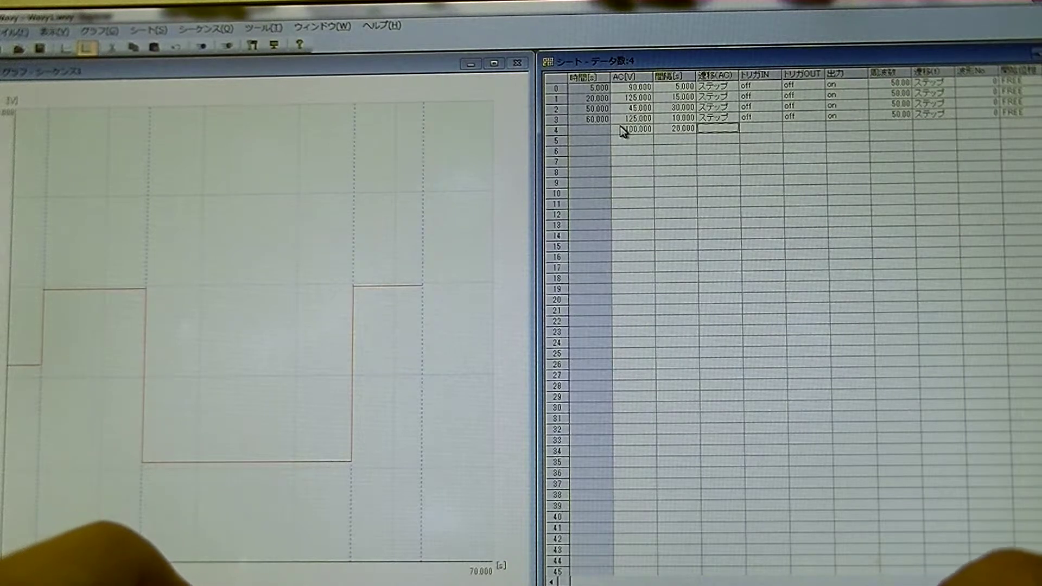
key(Down)
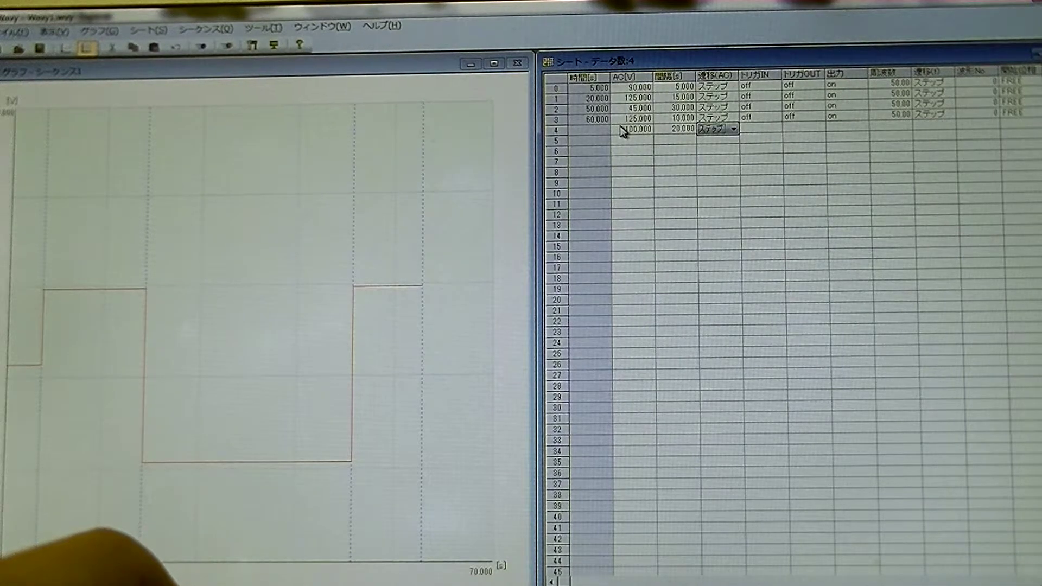
key(Return)
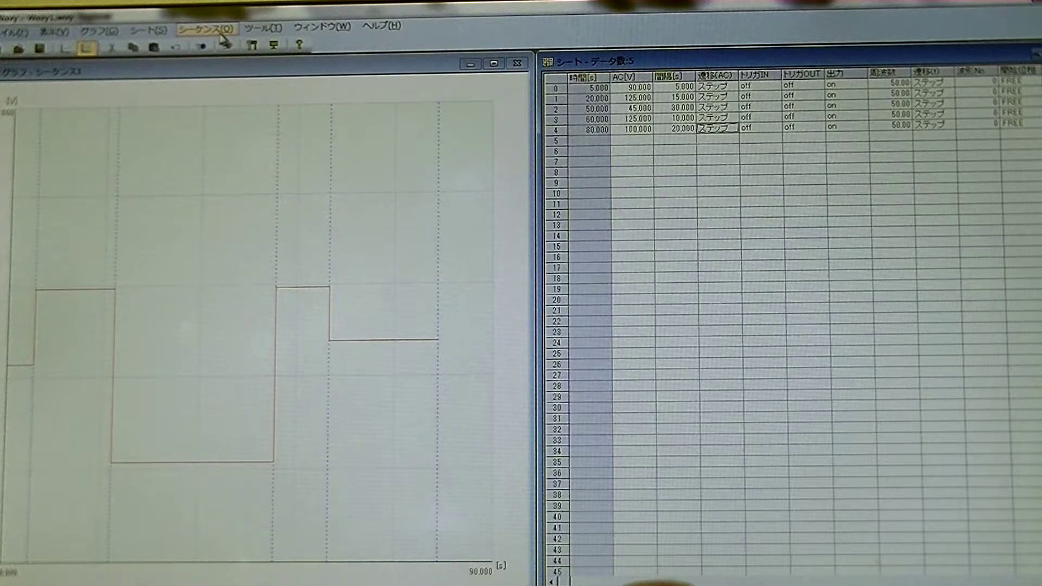
Step: Write the five-step sequence to the PCR500LE via 転送, then close the finished transfer window
click(213, 29)
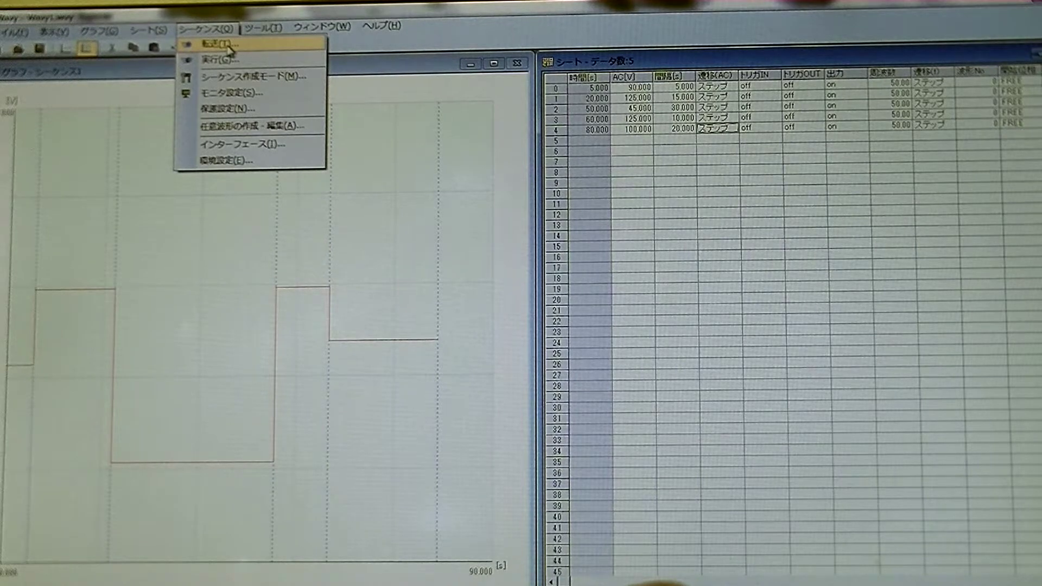
click(219, 44)
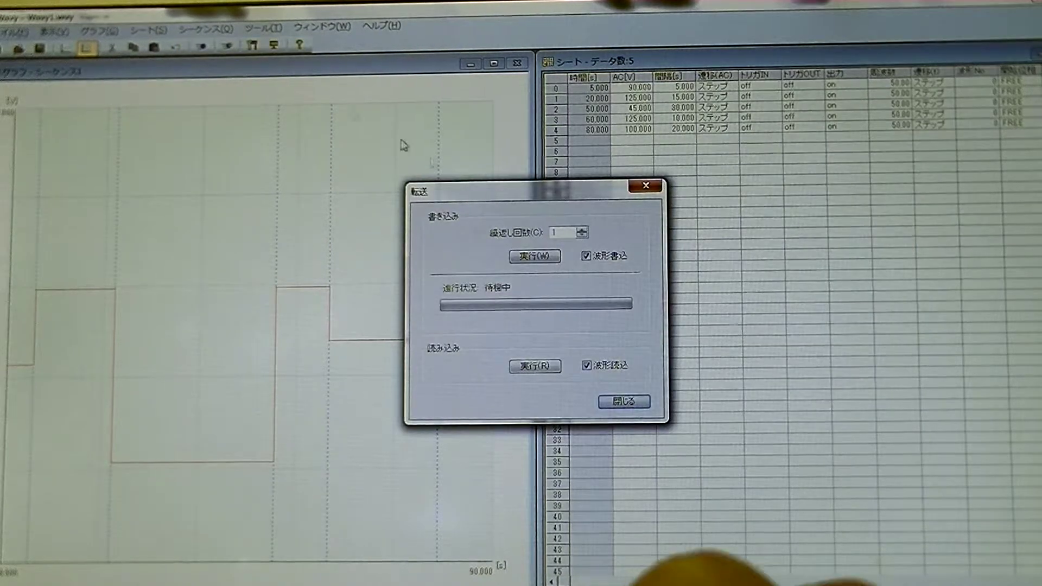
click(547, 260)
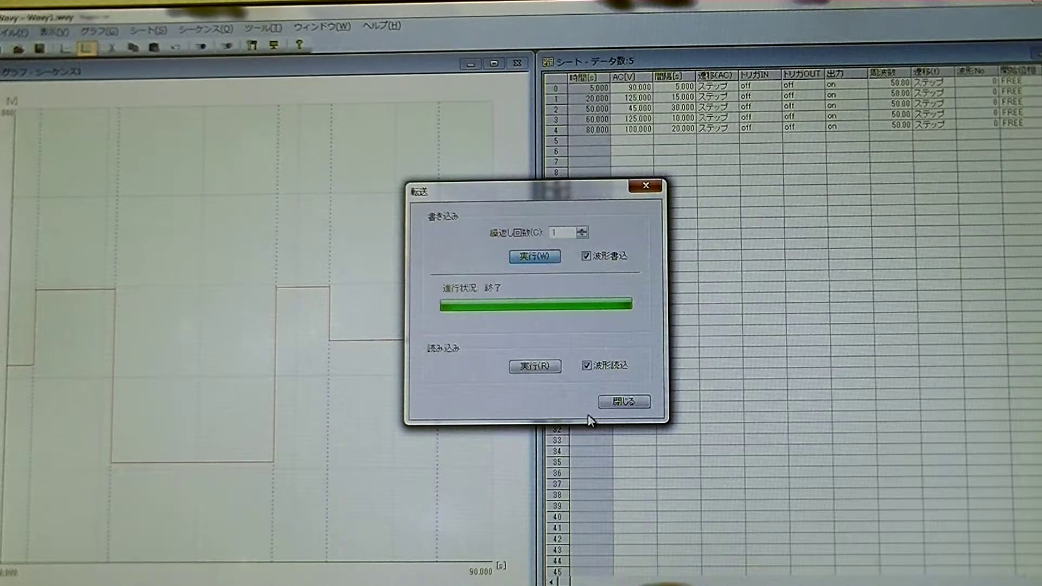
click(623, 402)
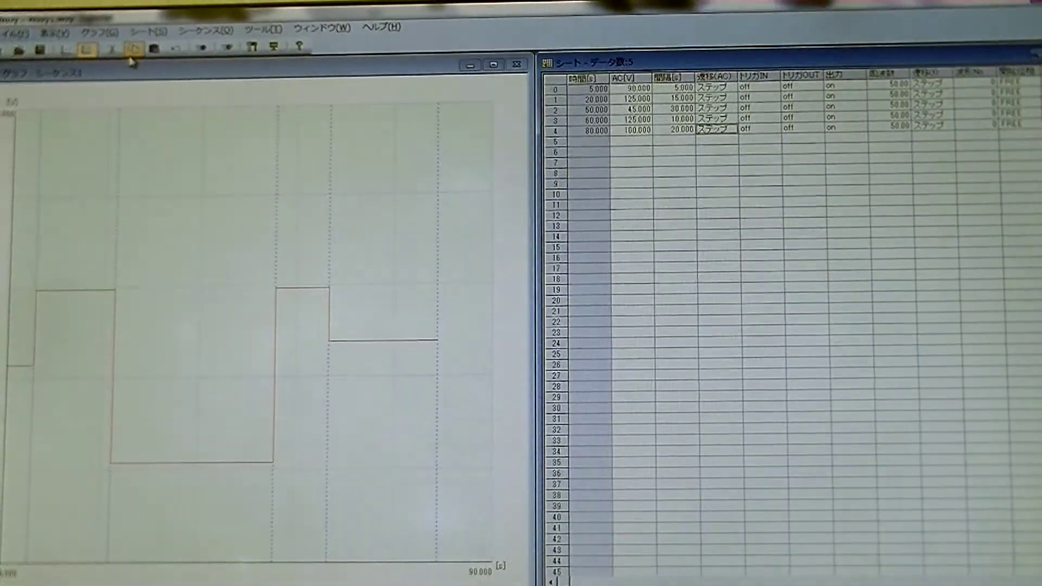
click(226, 30)
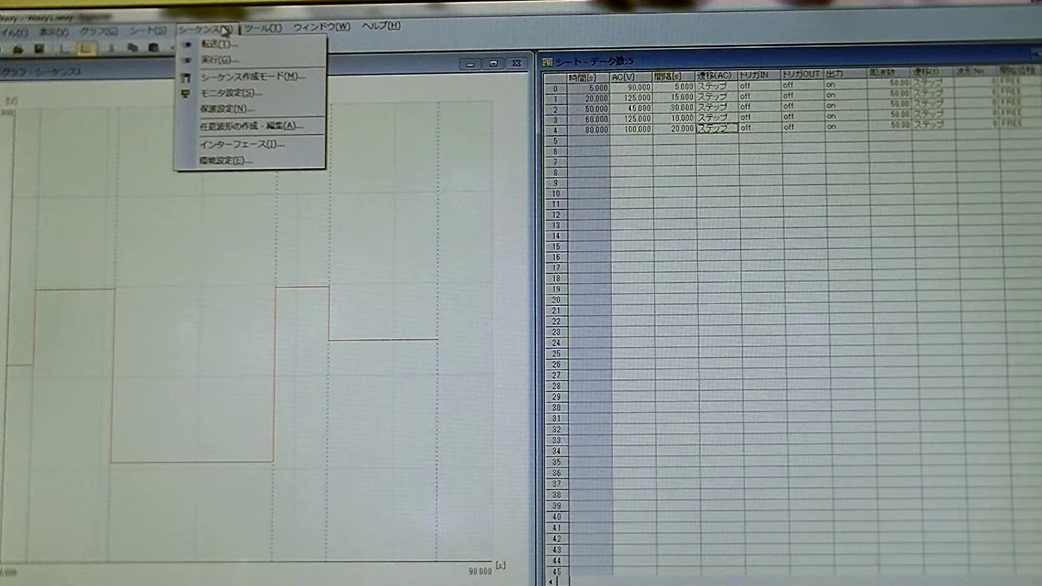
Step: Open the 実行 window and run the five-step sequence on the PCR500LE
click(219, 61)
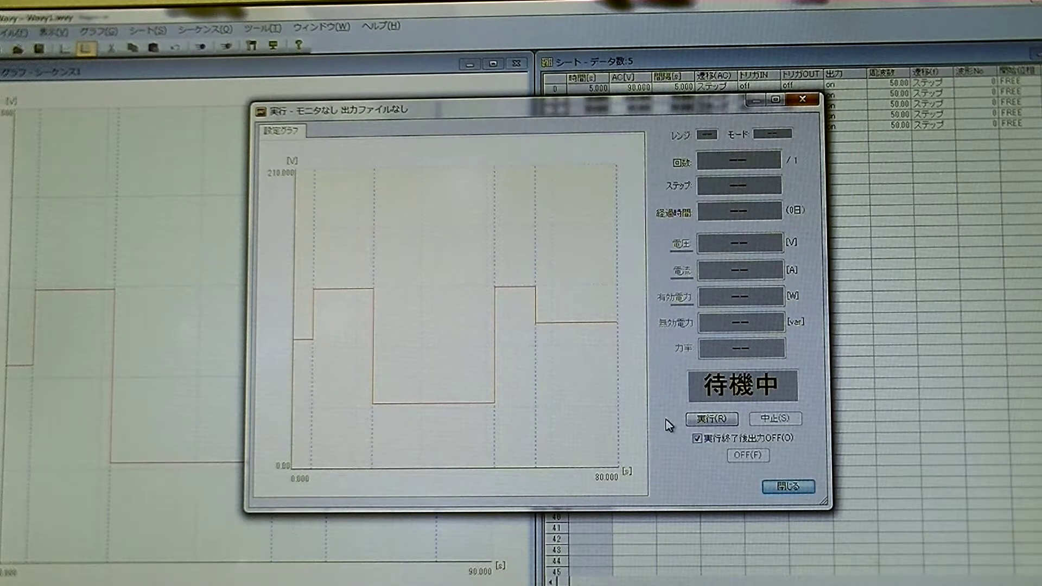
click(702, 423)
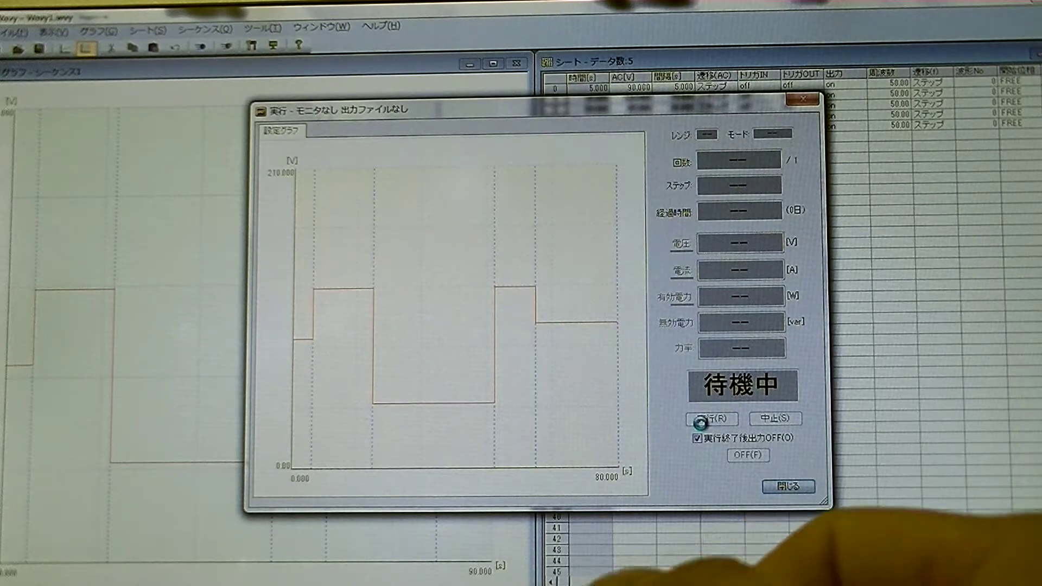